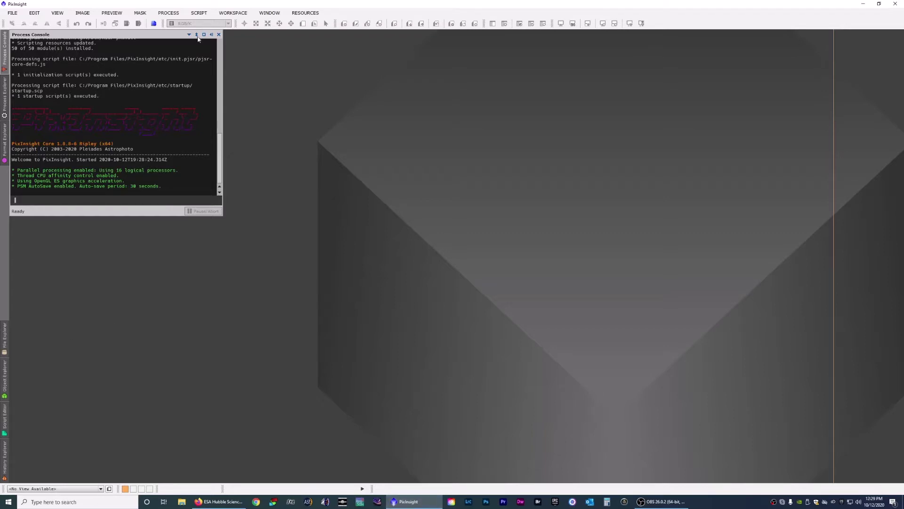
Open the PROCESS menu once the Process Console has auto-hidden
click(168, 13)
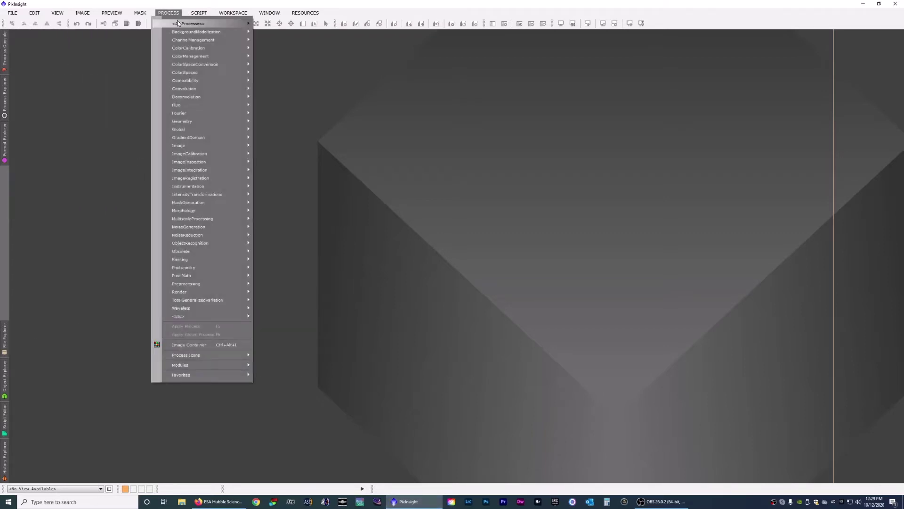
Open AutomaticBackgroundExtractor and DynamicBackgroundExtraction from PROCESS > All Processes
mouse_move(178, 23)
click(281, 89)
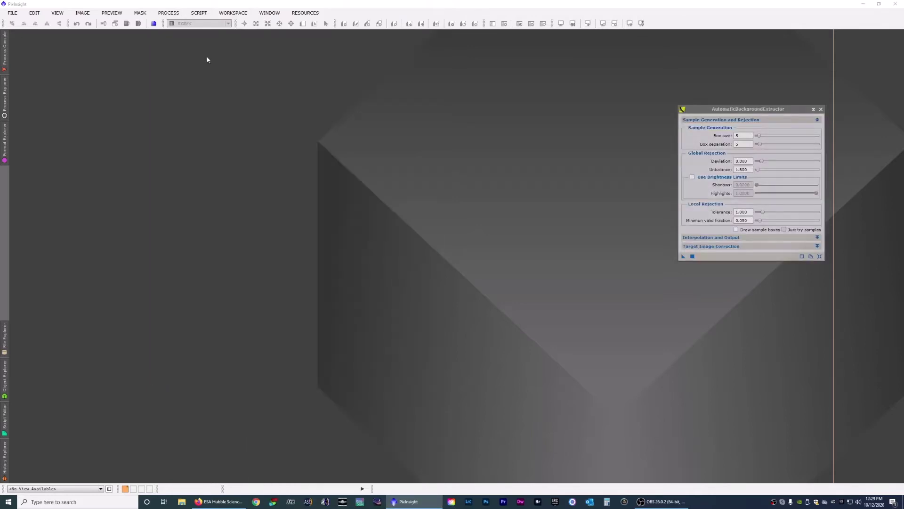
click(168, 13)
mouse_move(183, 26)
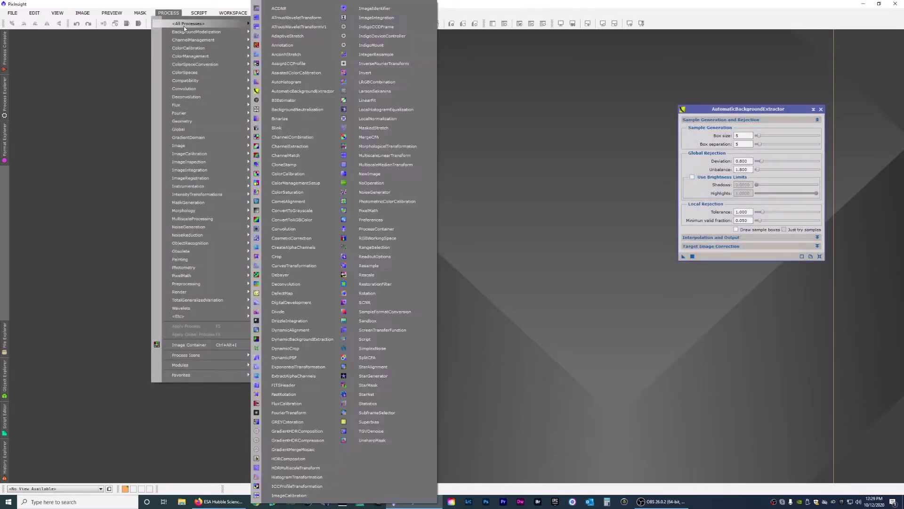
click(280, 339)
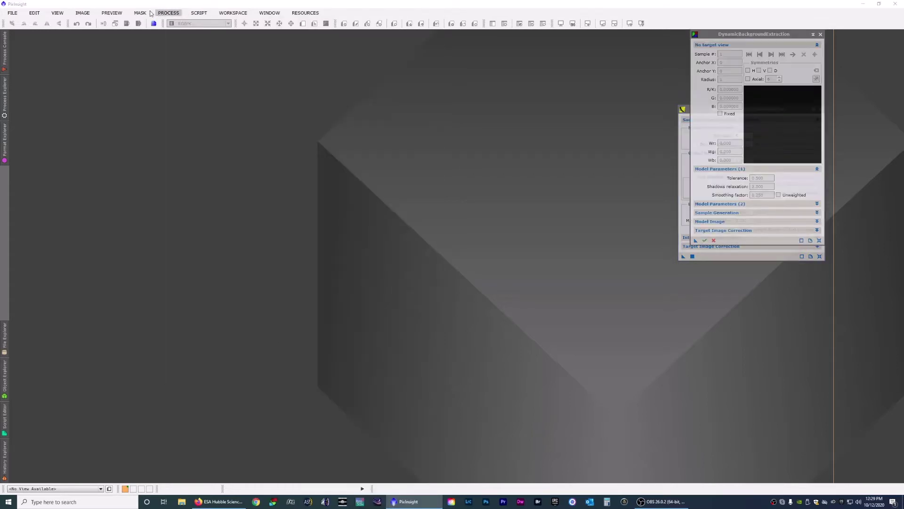
Dismiss the 'already active' warning raised by reopening DynamicBackgroundExtraction
click(165, 14)
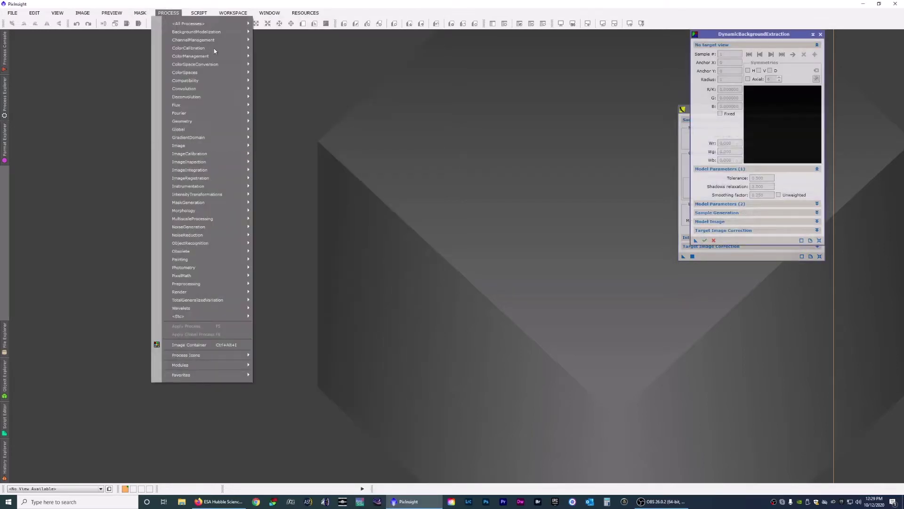
mouse_move(210, 24)
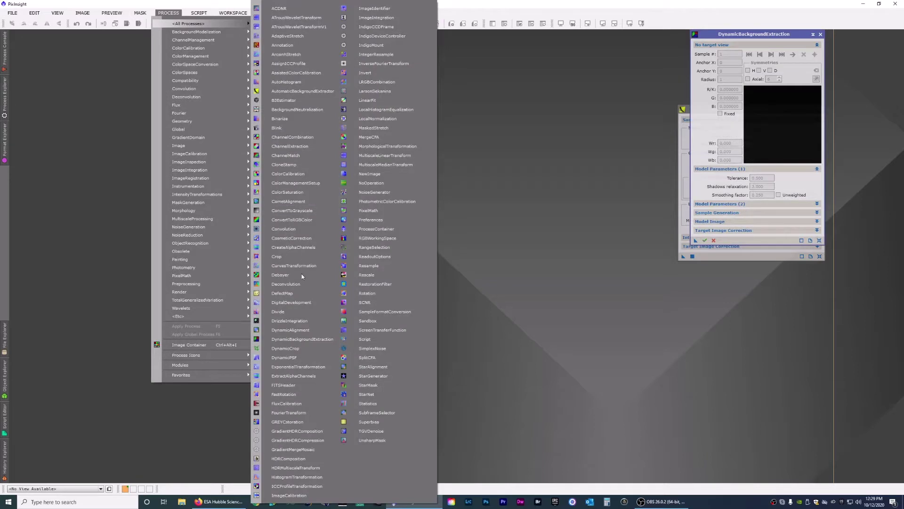
click(282, 339)
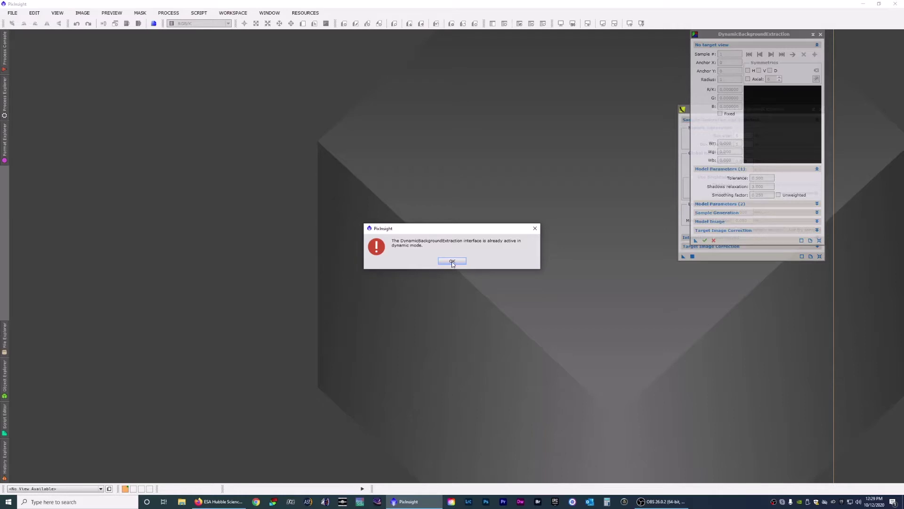
click(452, 262)
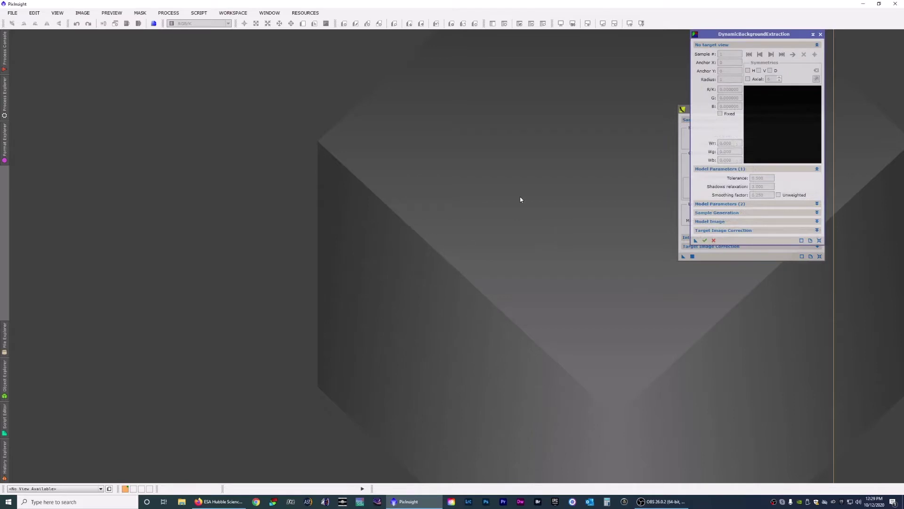
click(167, 14)
Open CurvesTransformation and HistogramTransformation from PROCESS > All Processes
mouse_move(178, 24)
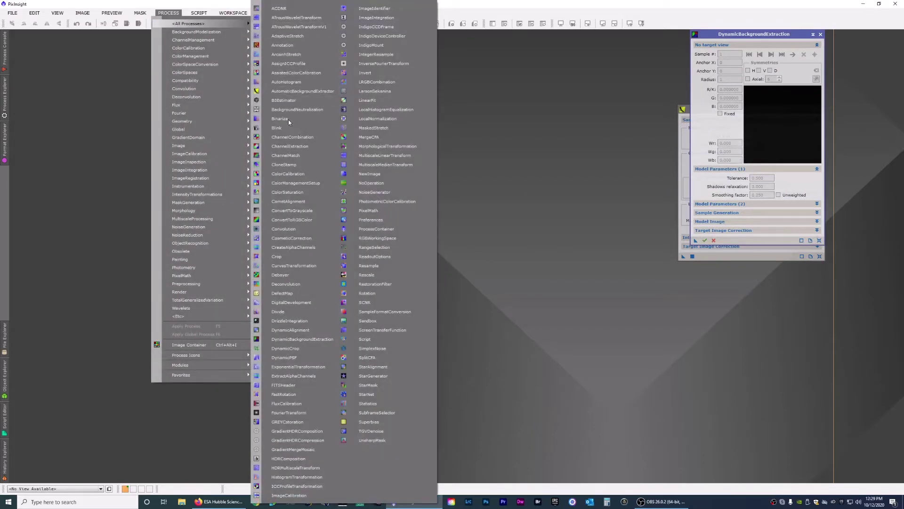
click(282, 267)
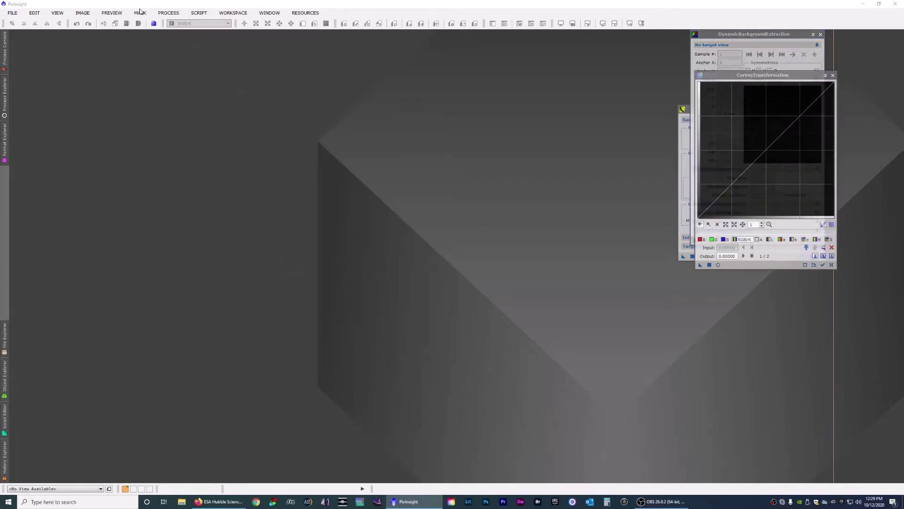
click(168, 14)
mouse_move(174, 23)
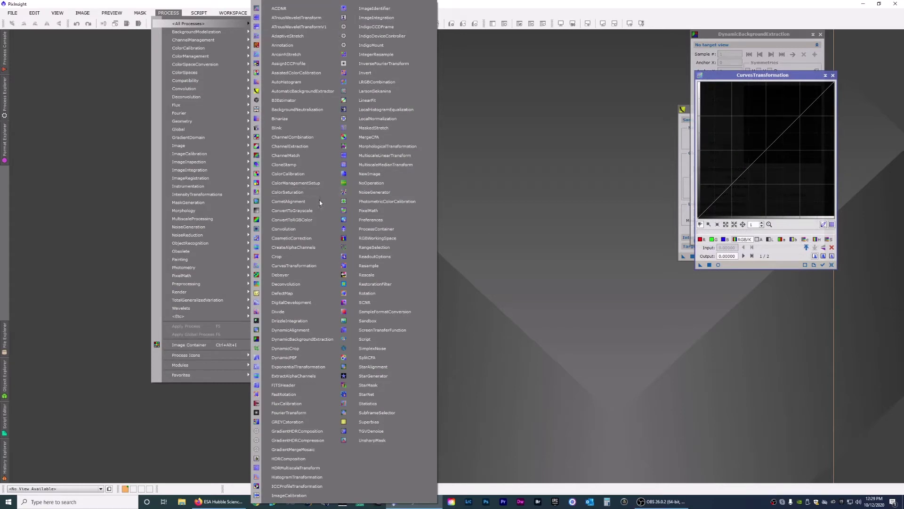
click(297, 477)
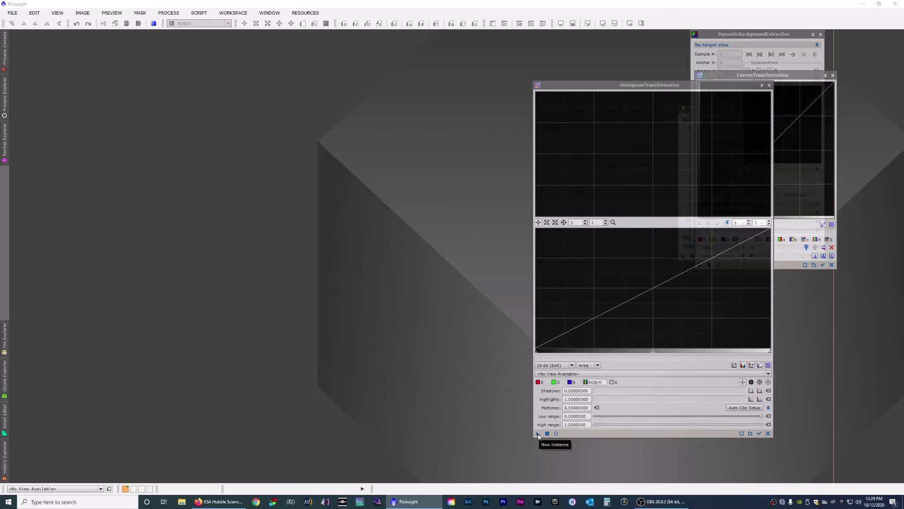
Create a HistogramTransformation icon, close its window, and rename the icon HST
drag(539, 434, 470, 398)
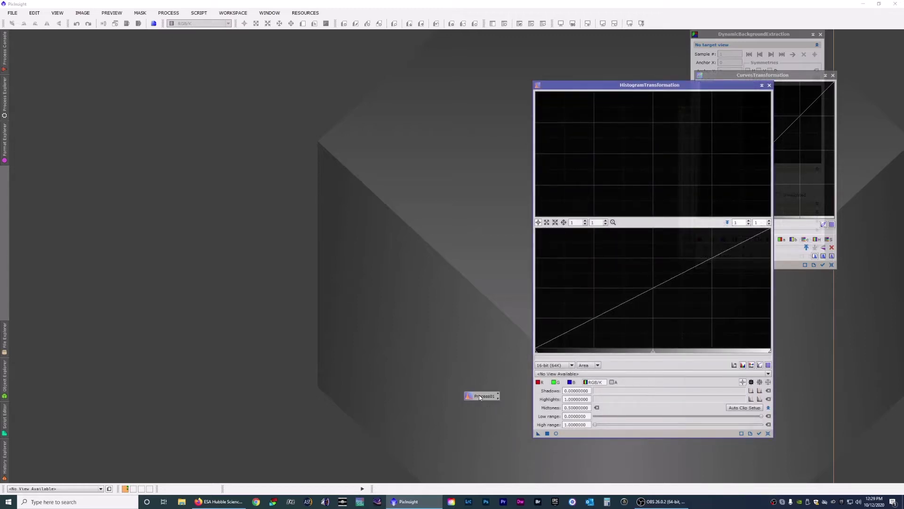
click(769, 87)
drag(480, 397, 471, 296)
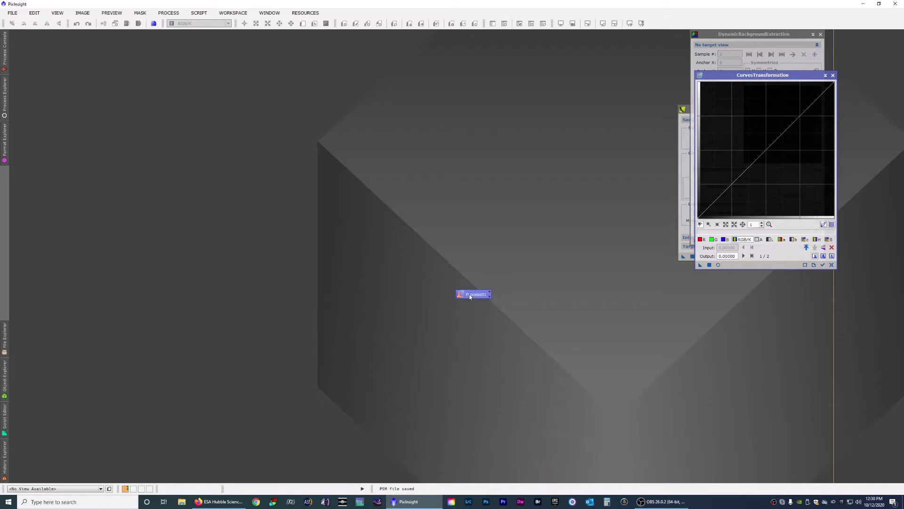
right_click(470, 296)
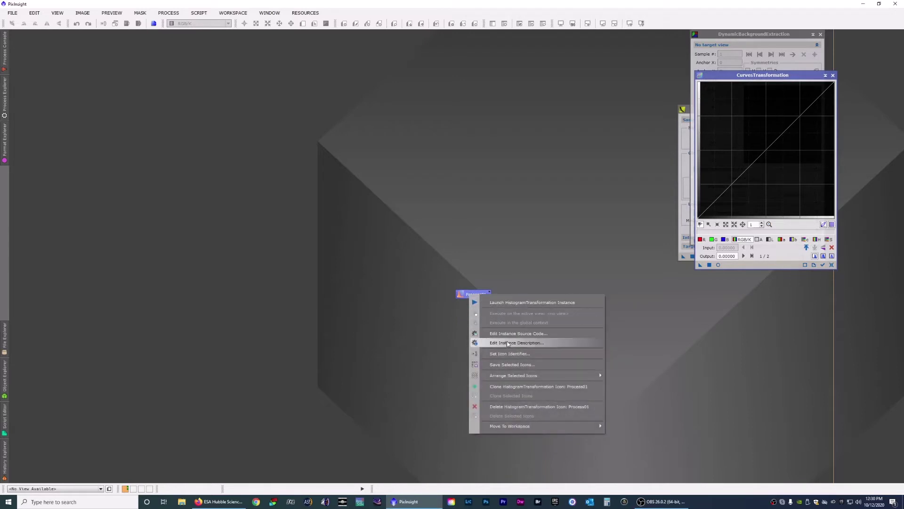
click(506, 354)
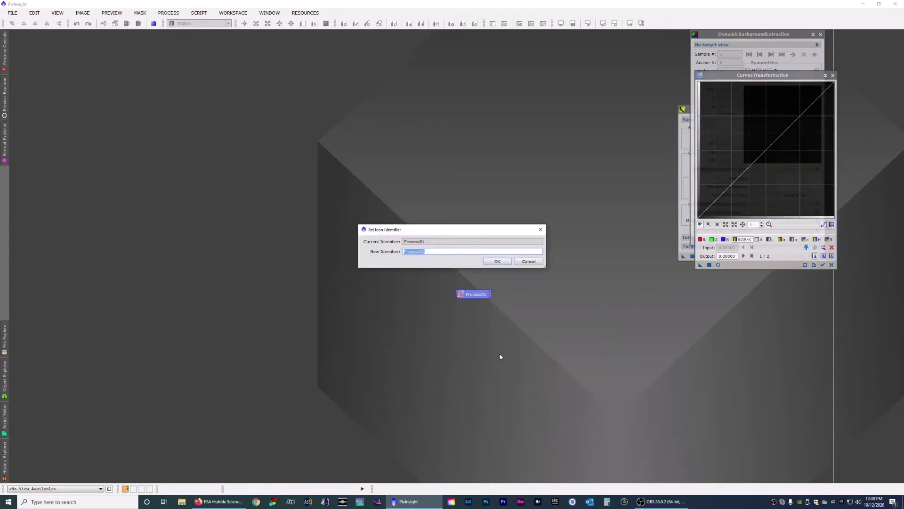
text(HST)
key(Return)
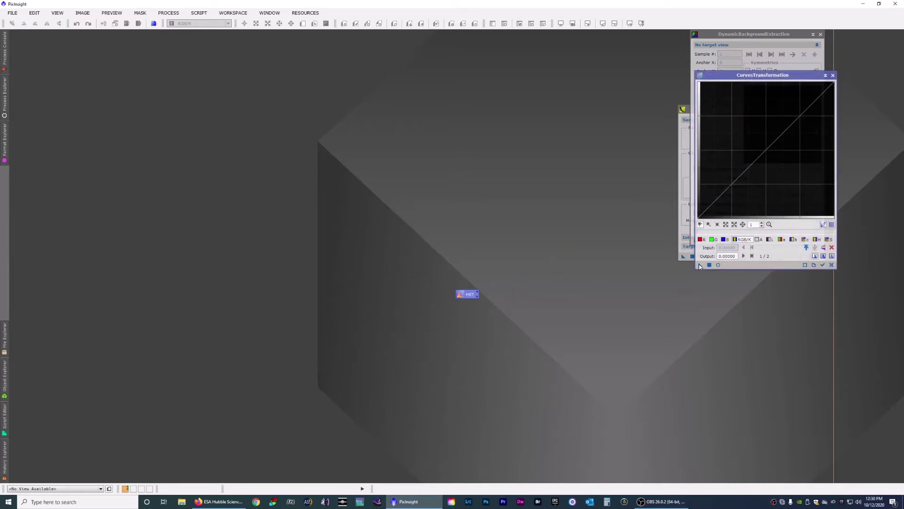
Create a CurvesTransformation icon named Curves and close the CurvesTransformation window
drag(700, 266, 583, 248)
right_click(576, 250)
click(603, 307)
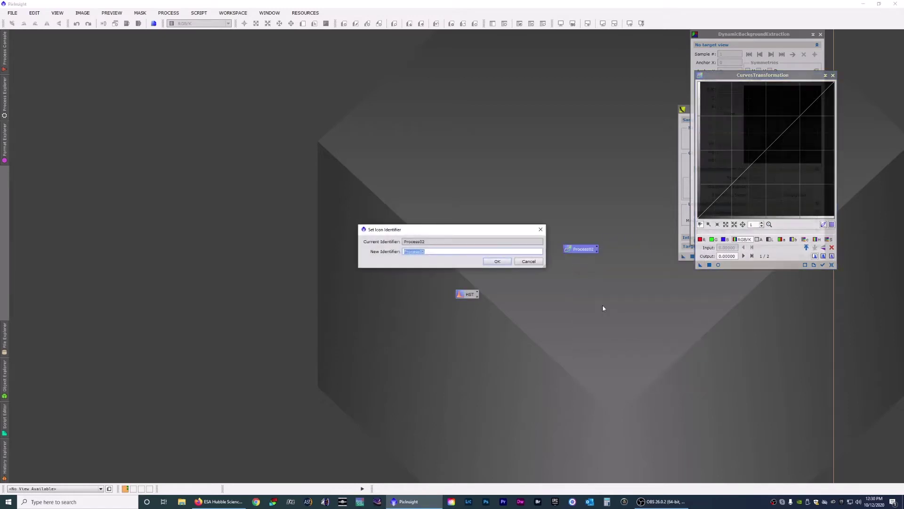
text(Curves)
key(Return)
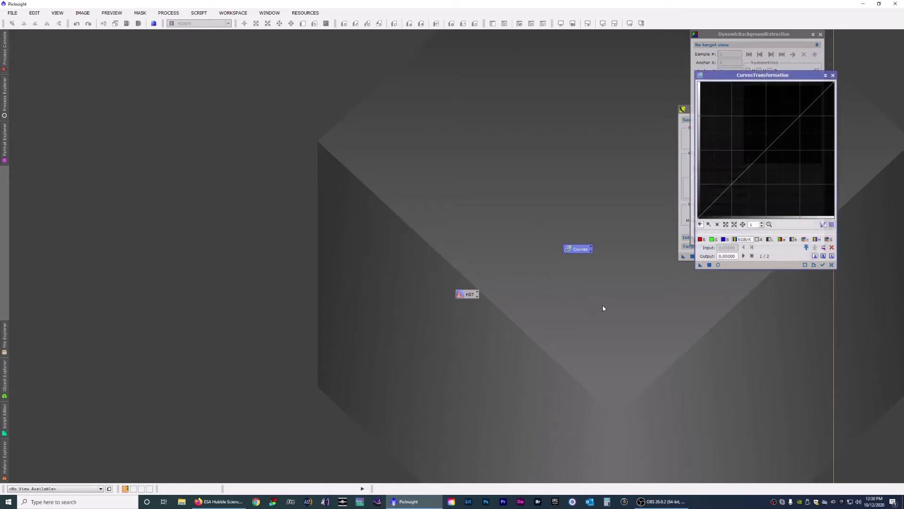
click(834, 75)
Create a DynamicBackgroundExtraction icon, close its window, and rename the icon DBE
drag(696, 241, 504, 178)
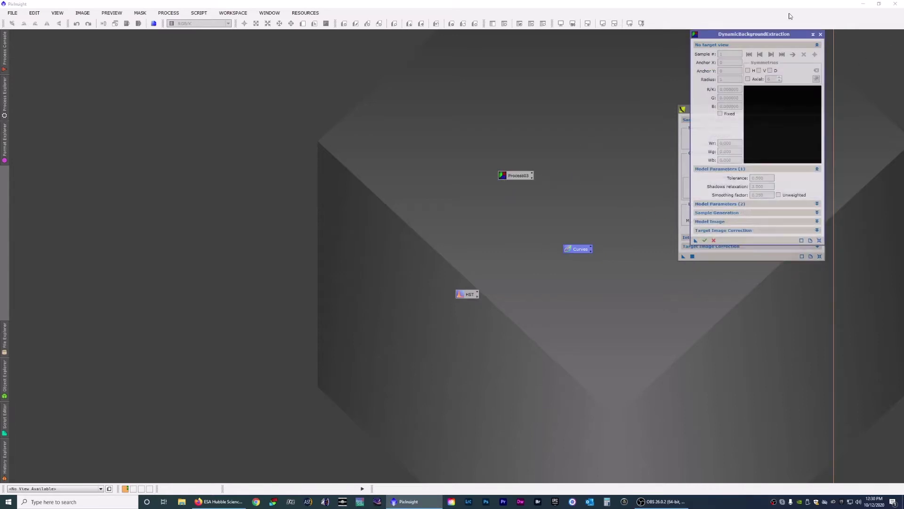
click(820, 34)
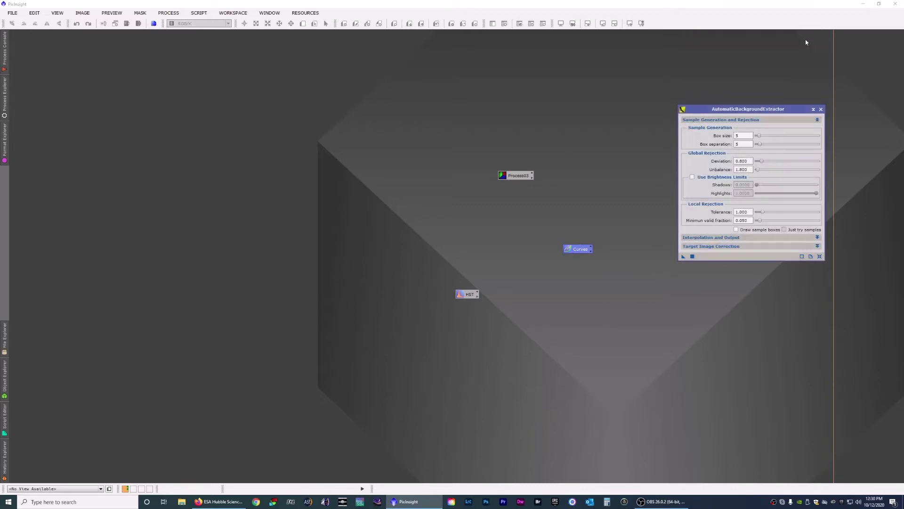
right_click(516, 176)
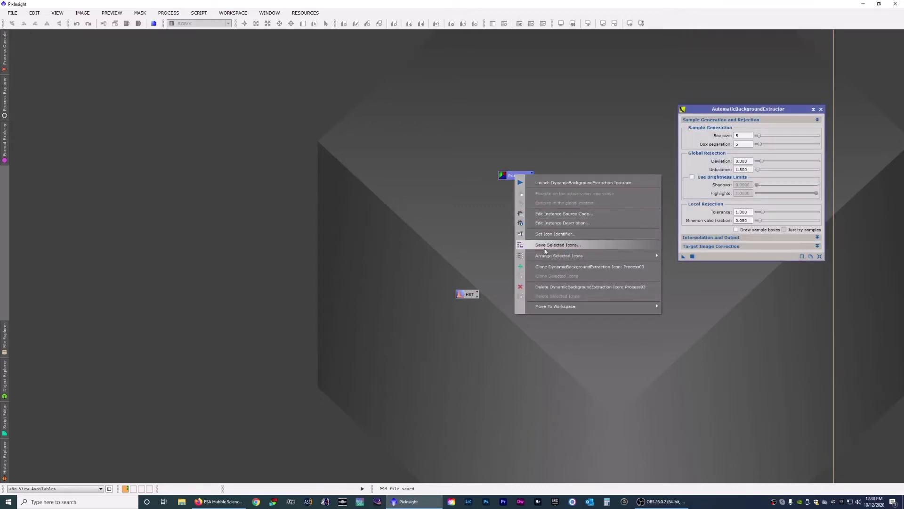
click(543, 234)
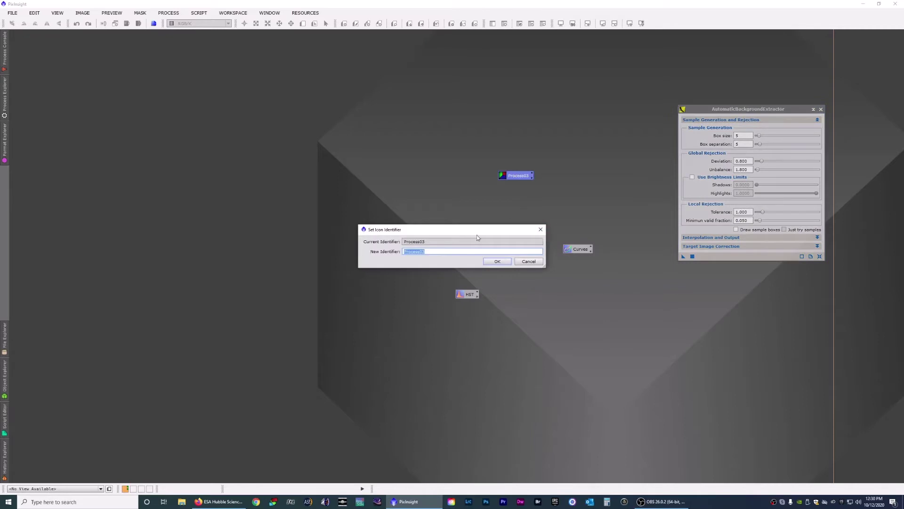
text(DBE)
click(495, 262)
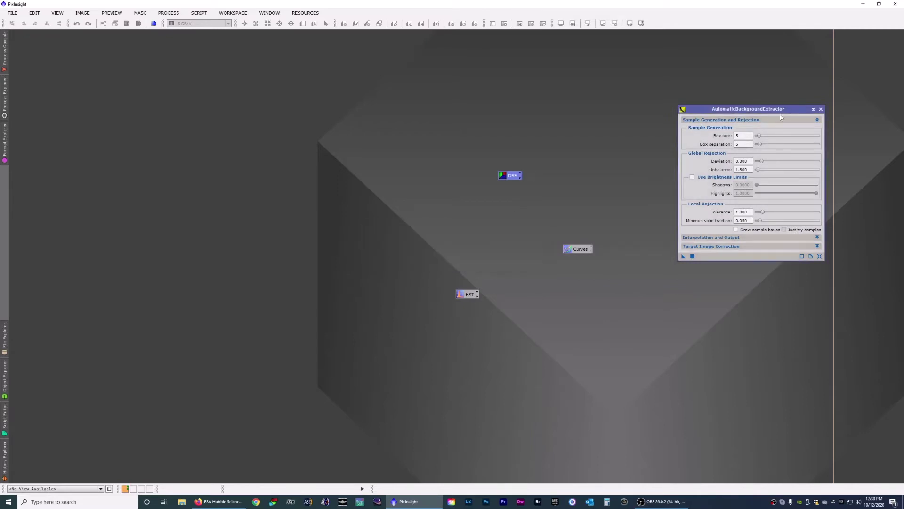
Drop an AutomaticBackgroundExtractor icon and enter ABE as its new identifier
drag(683, 257, 534, 324)
right_click(535, 324)
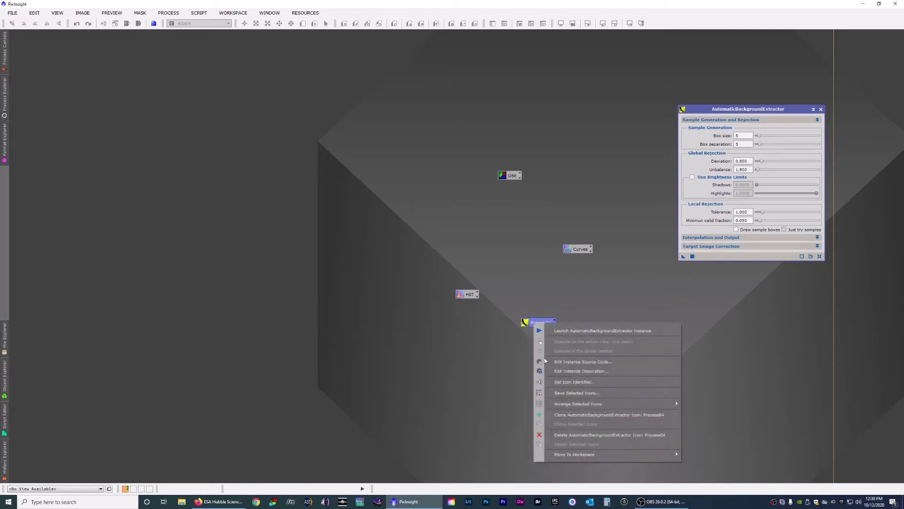
click(569, 386)
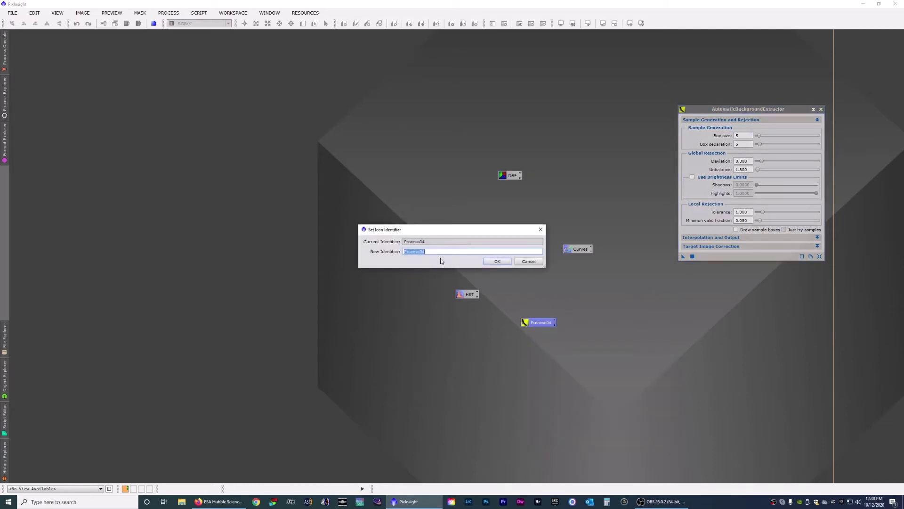
text(ABE)
Confirm the ABE name, close its window, then stack and box-select DBE, Curves, ABE, HST top-right
click(497, 261)
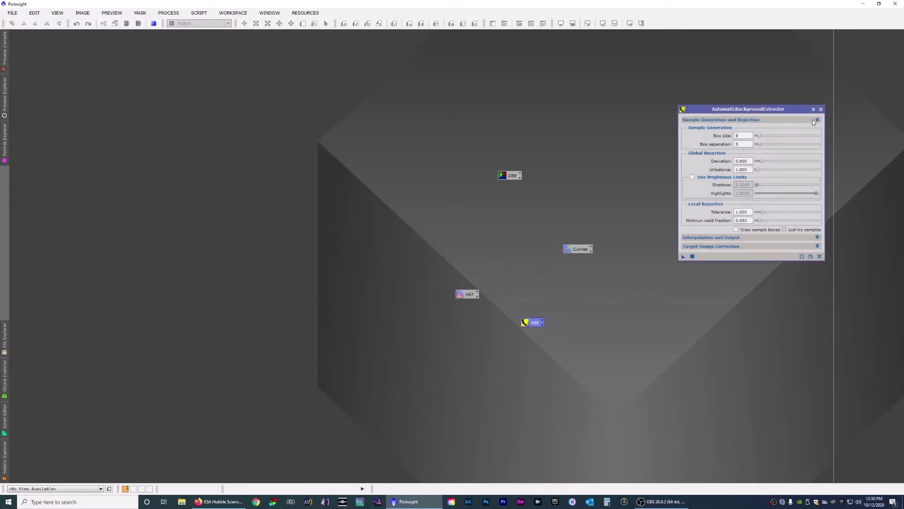
click(821, 109)
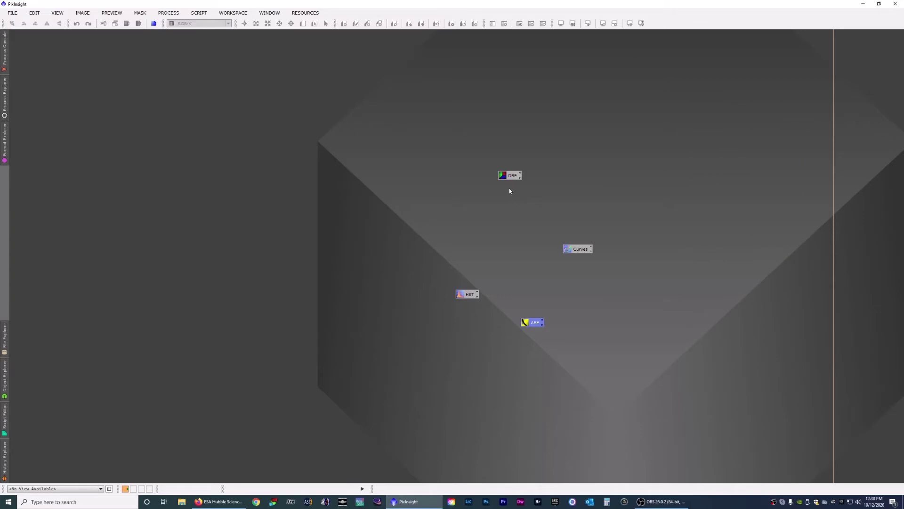
drag(504, 175, 843, 45)
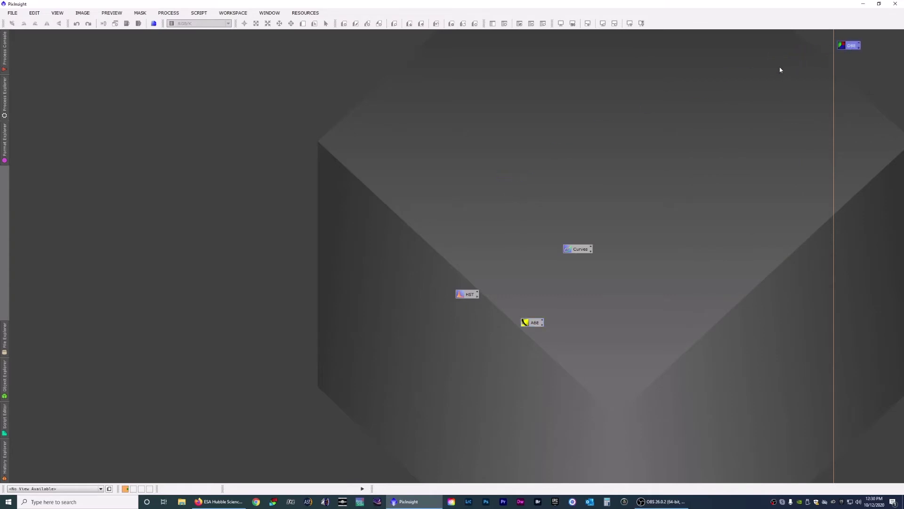
drag(576, 246, 854, 71)
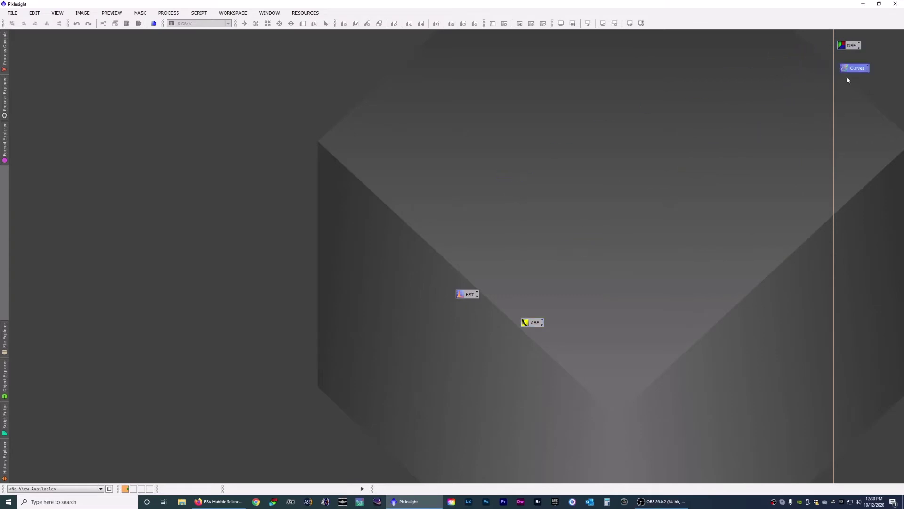
drag(537, 325, 862, 107)
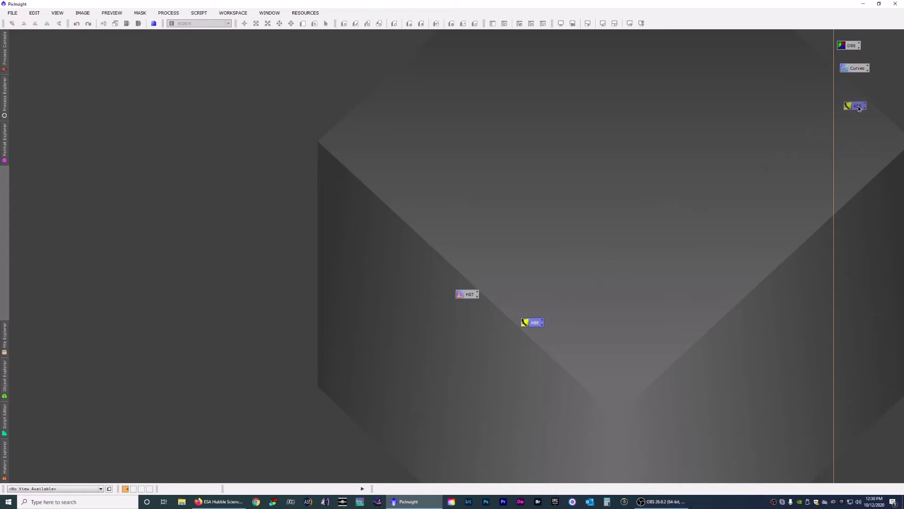
drag(468, 296, 858, 131)
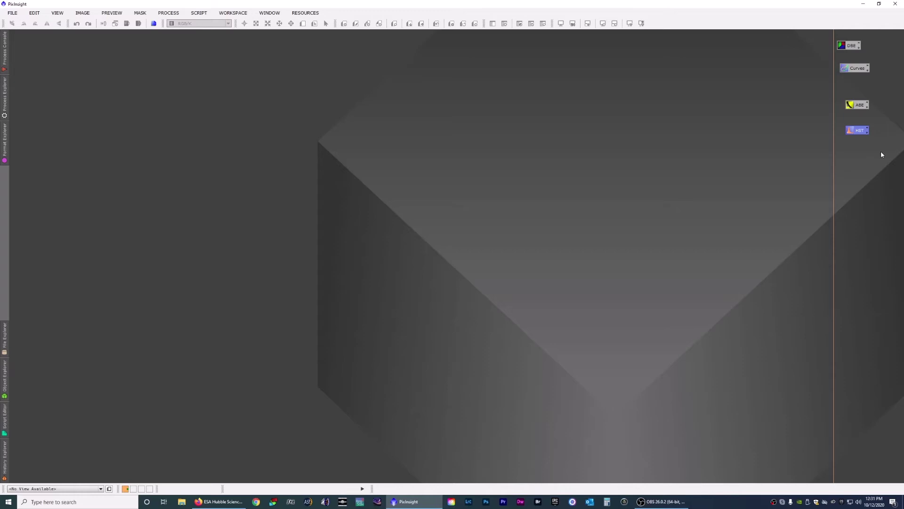
drag(881, 151, 835, 33)
Apply Arrange Selected Icons > Align Left to the four selected icons
right_click(851, 47)
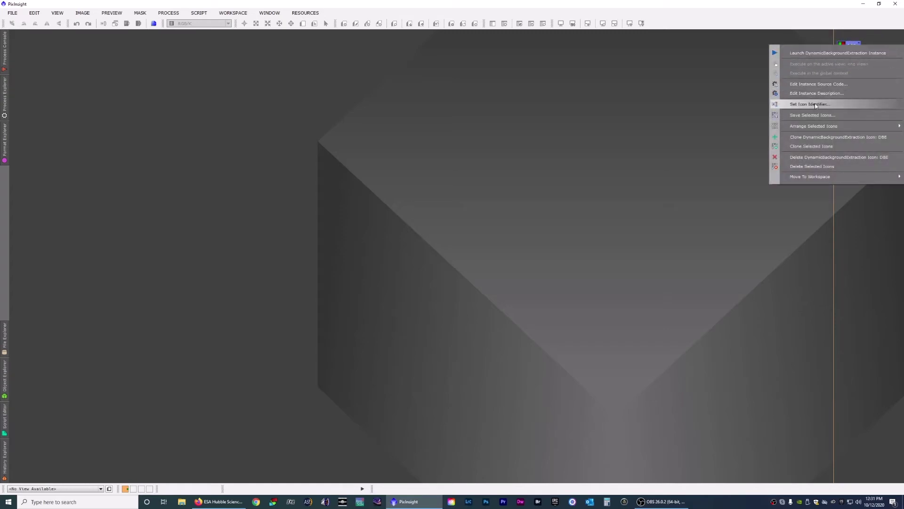
mouse_move(806, 127)
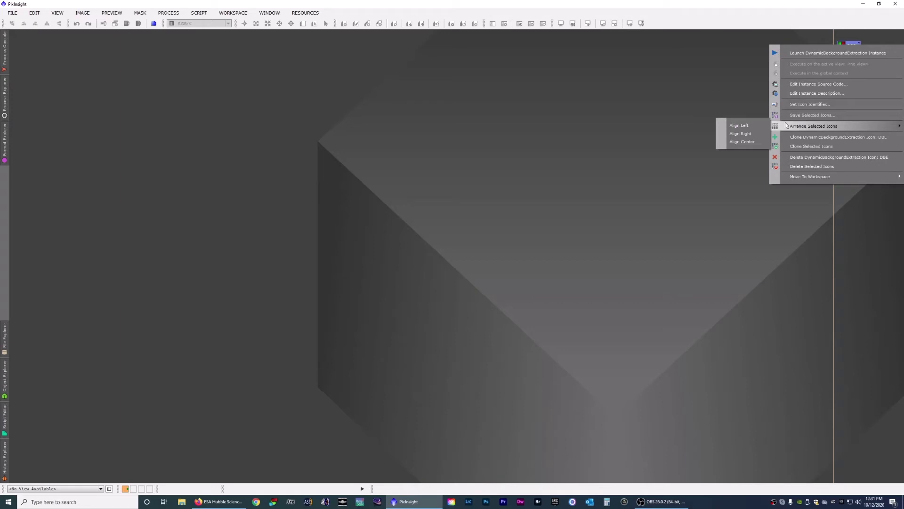
click(738, 126)
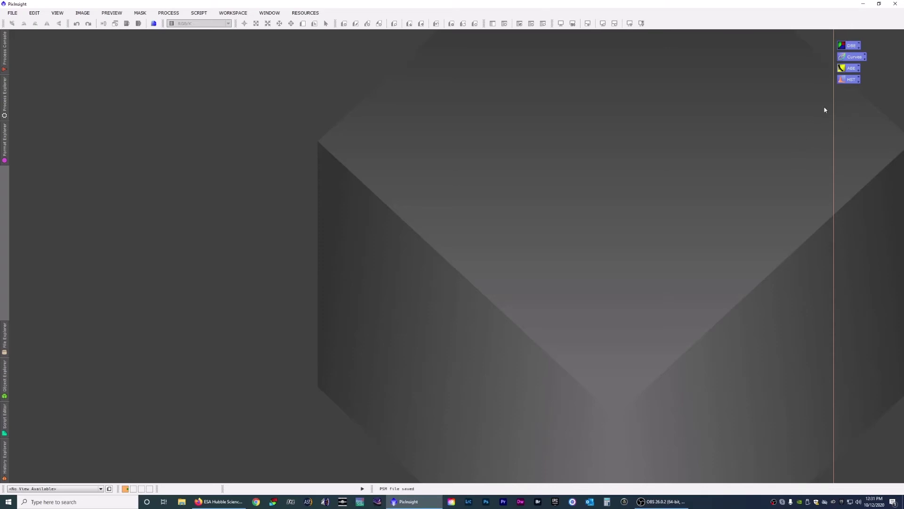
Save the selected icons over AnyNameYouWant.xpsm in the Documents folder
right_click(847, 80)
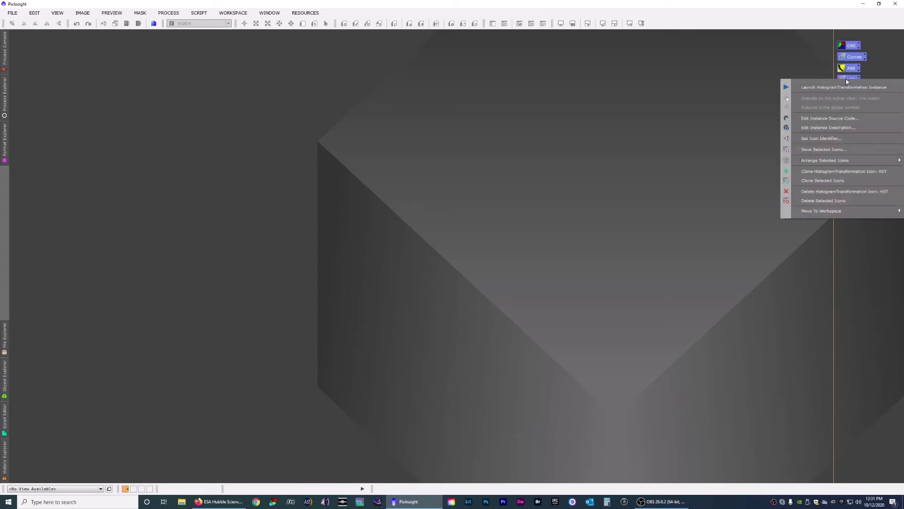
click(811, 149)
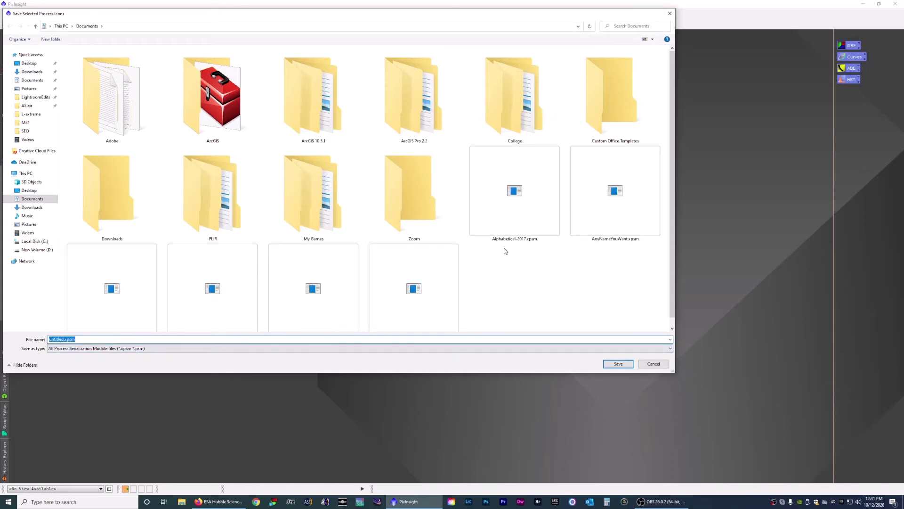
click(594, 215)
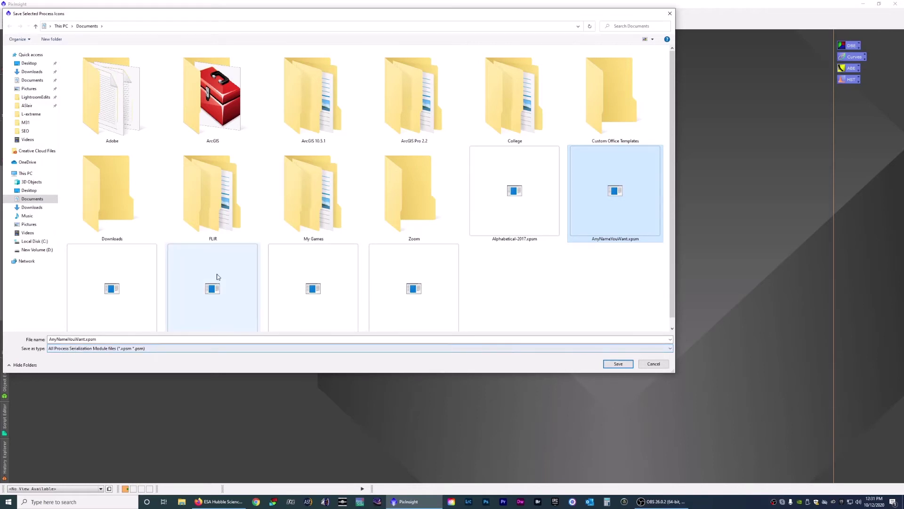
click(611, 361)
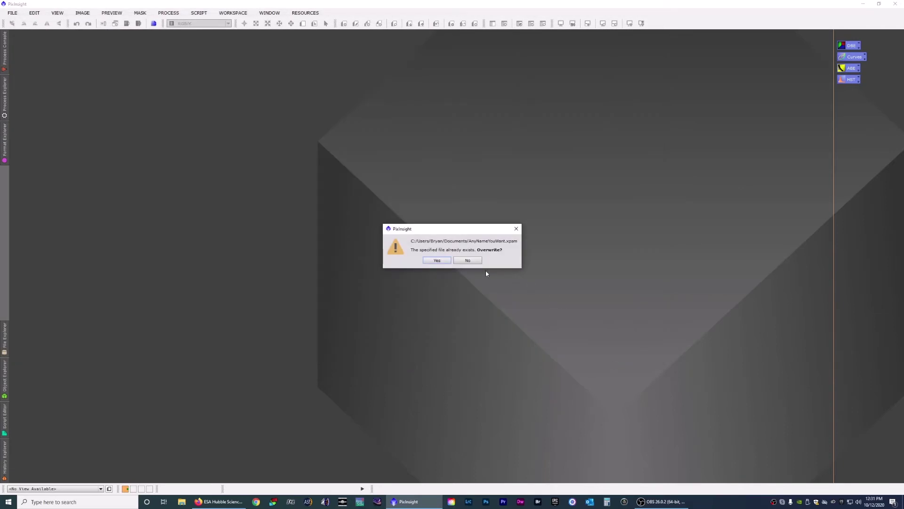
Confirm the overwrite, quit PixInsight discarding the icons, and relaunch it from the taskbar
click(437, 261)
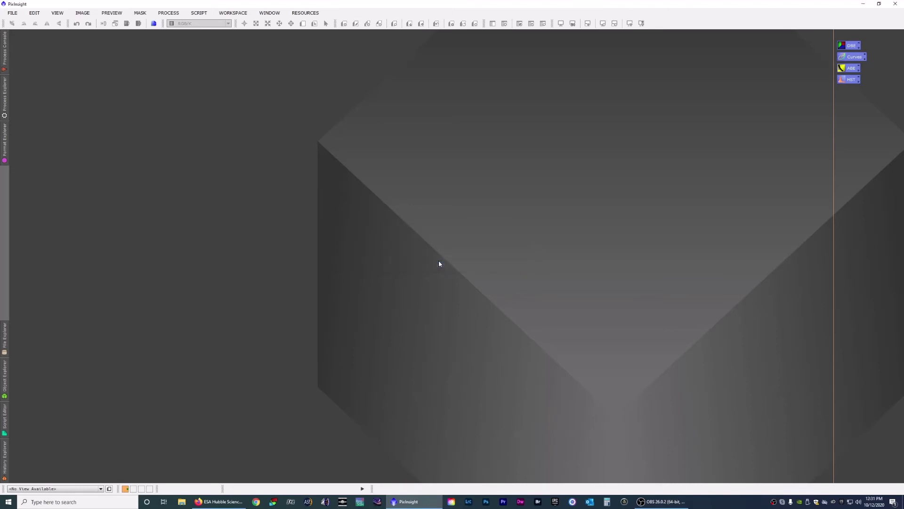
click(895, 4)
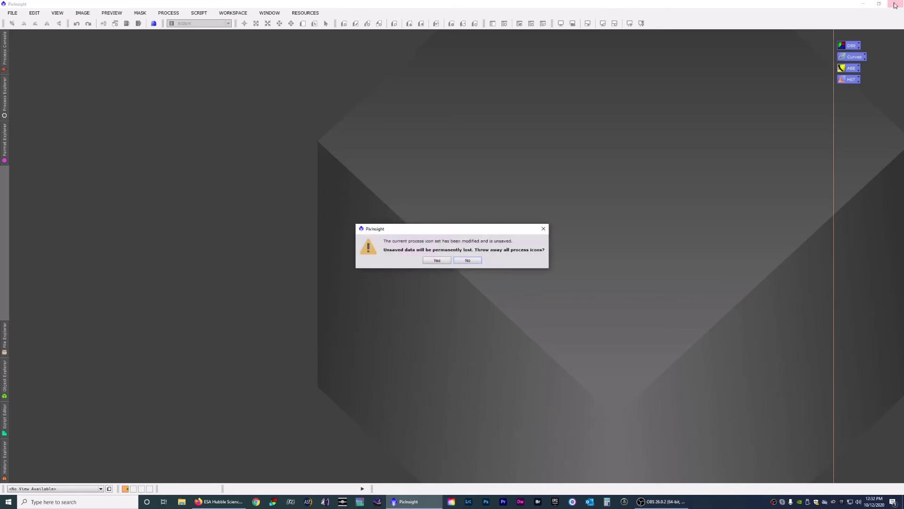
click(435, 261)
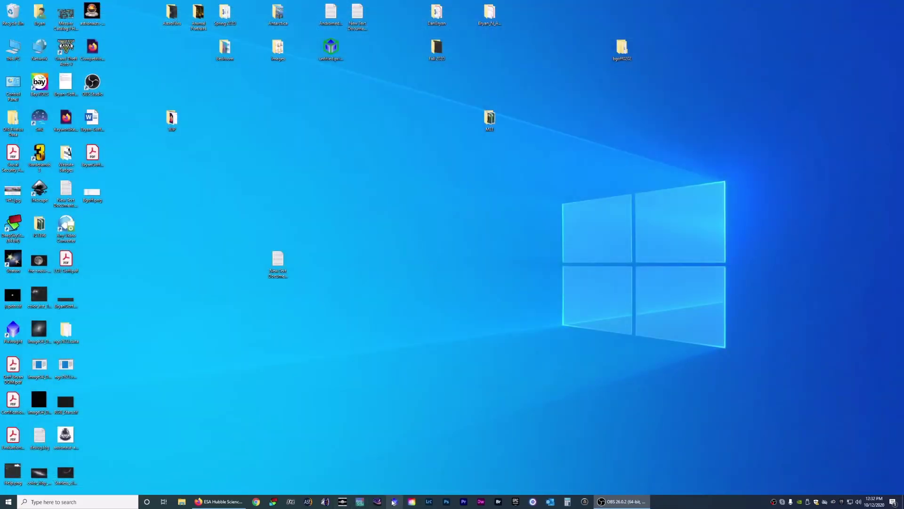
click(393, 502)
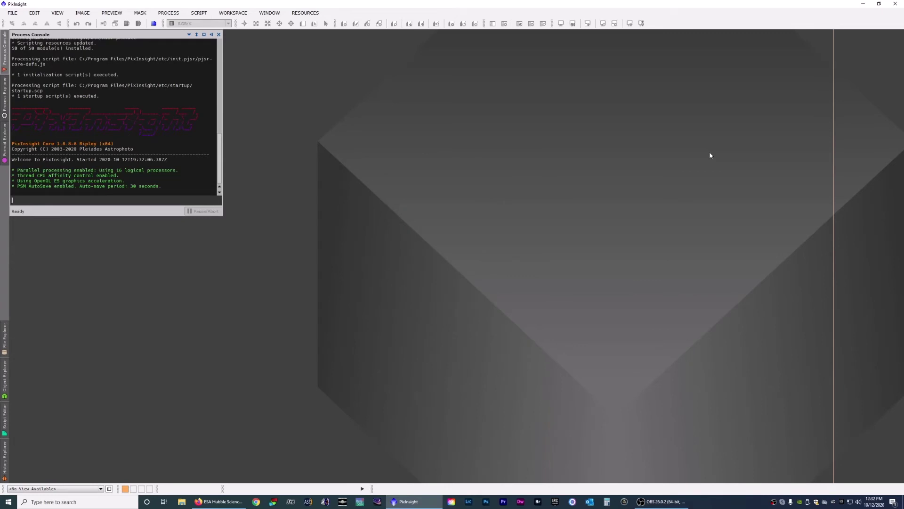
Load the process icons from AnyNameYouWant.xpsm via Load Process Icons, then close PixInsight
right_click(710, 156)
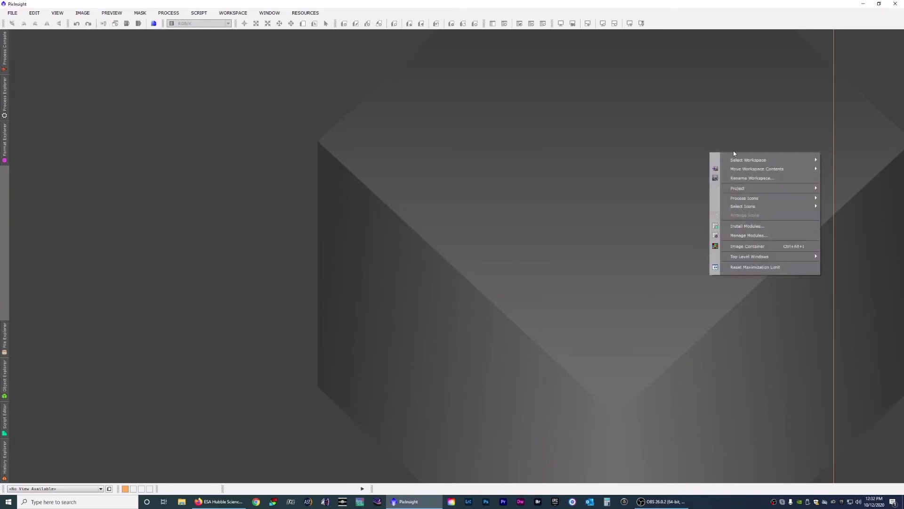
mouse_move(740, 202)
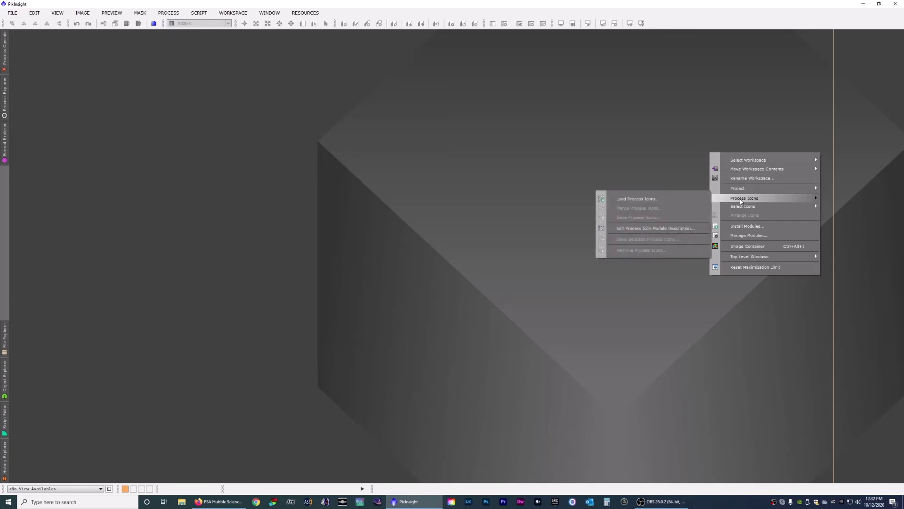
click(638, 202)
scroll(329, 232, down, 3)
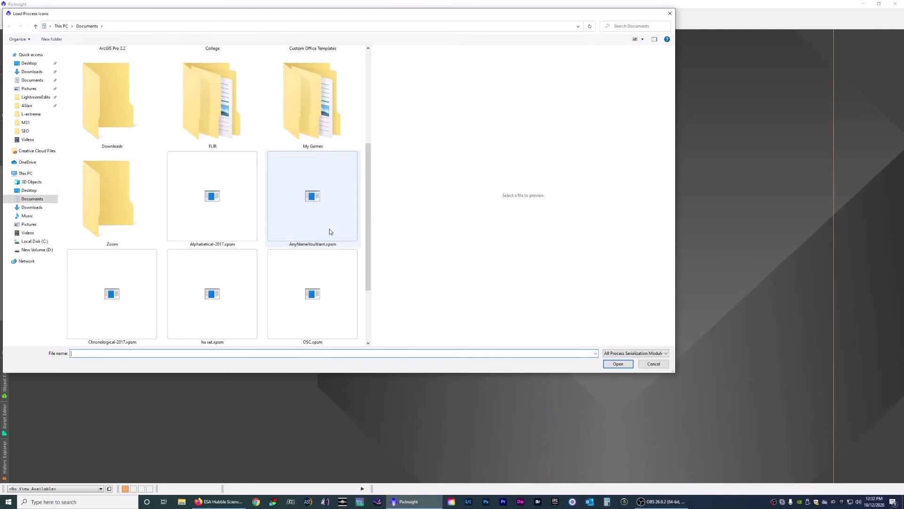
click(322, 206)
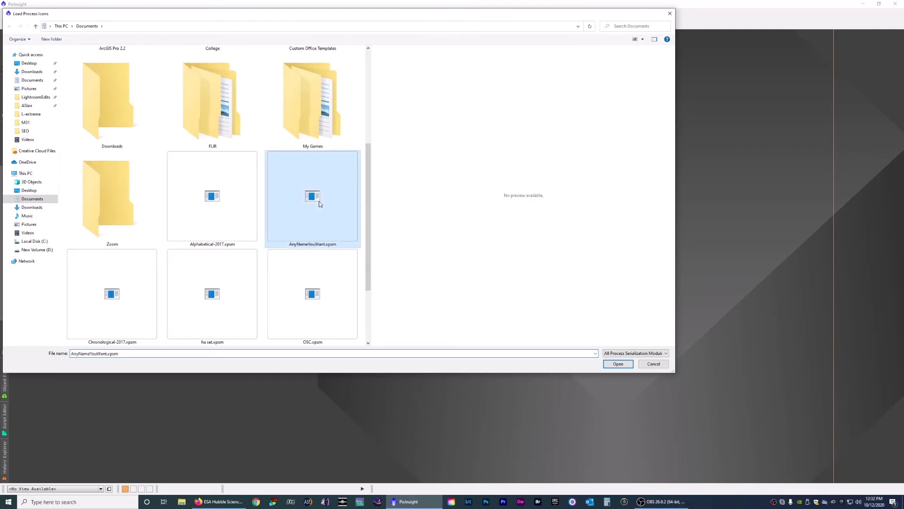
click(616, 363)
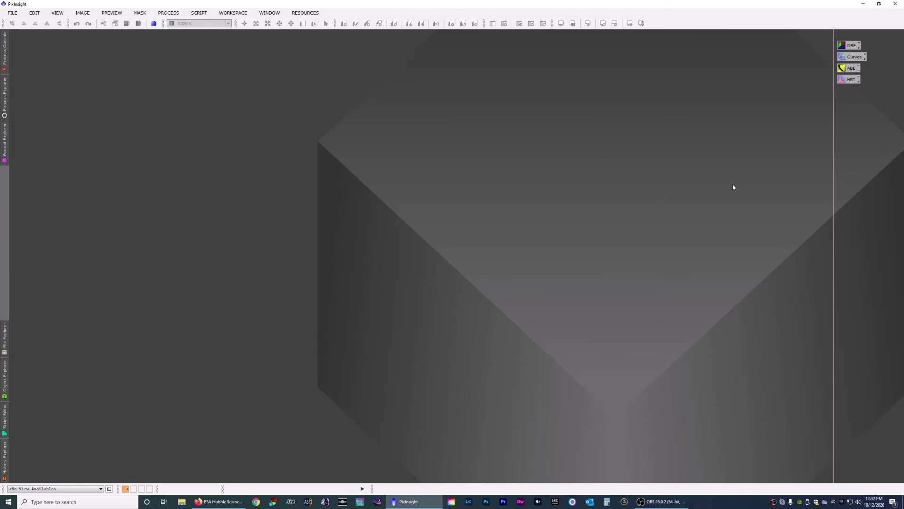
click(895, 4)
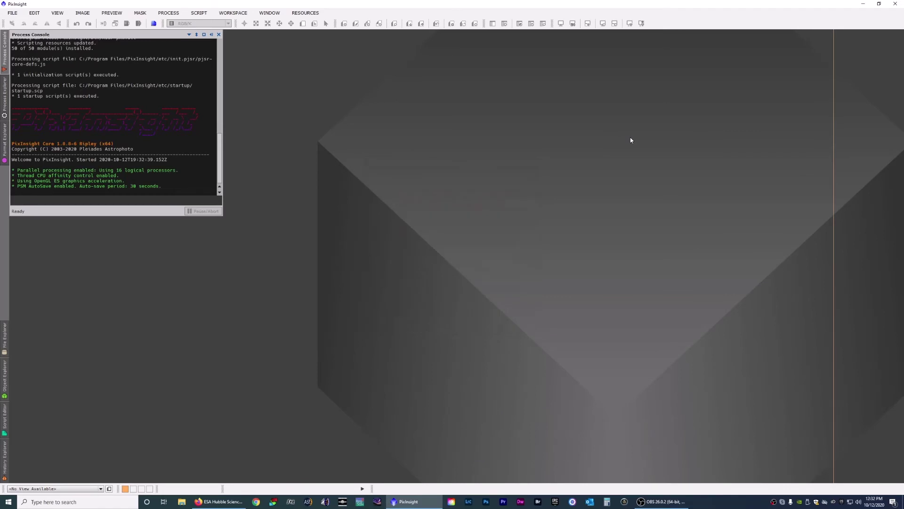
Load the OSC.xpsm process icon set from the workspace's Process Icons menu
right_click(631, 140)
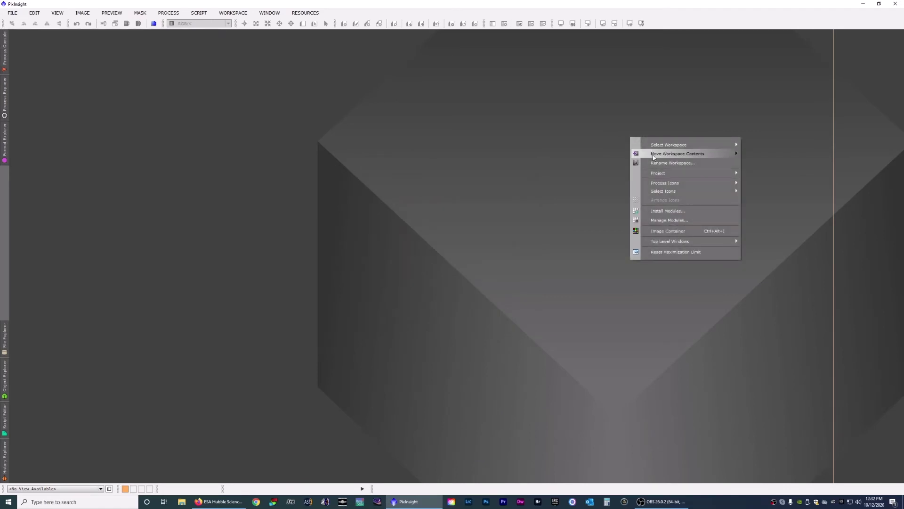
mouse_move(683, 183)
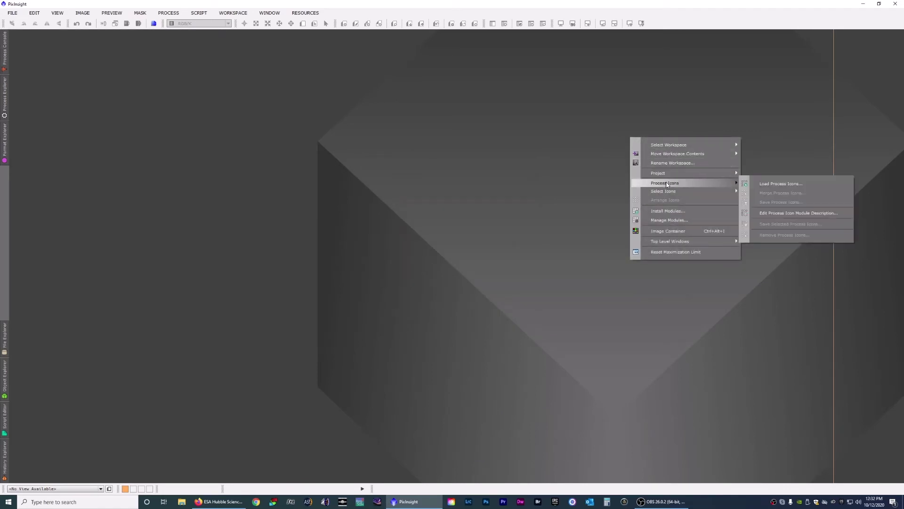
click(771, 184)
scroll(272, 254, down, 5)
double_click(312, 201)
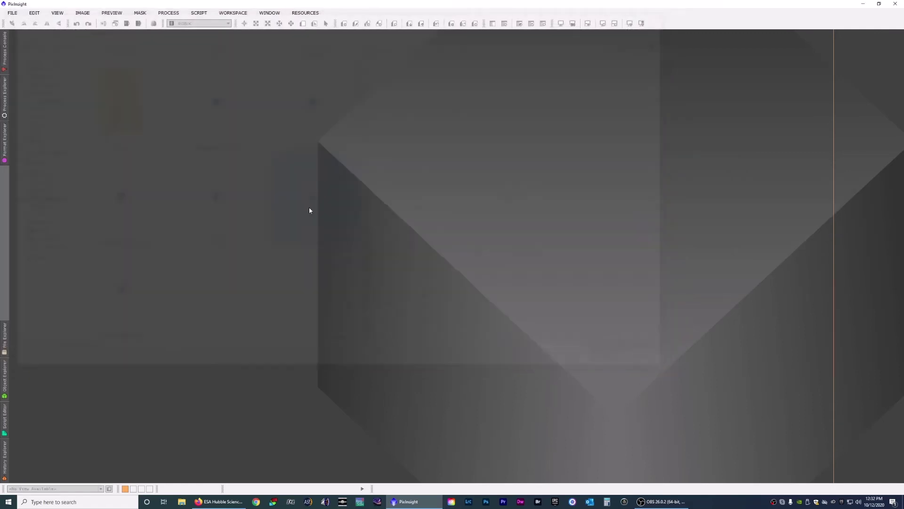